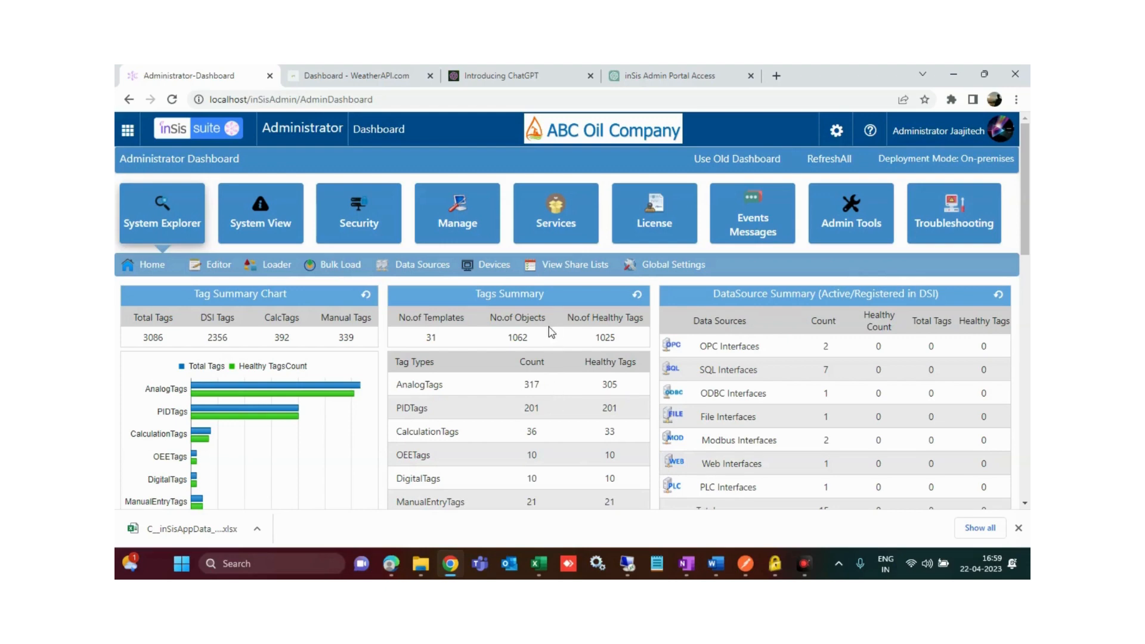
Look over the administrator dashboard summaries and open the Data Sources list in System Explorer
{"action": "scroll", "coordinate": [549, 327], "scroll_direction": "down", "scroll_amount": 5}
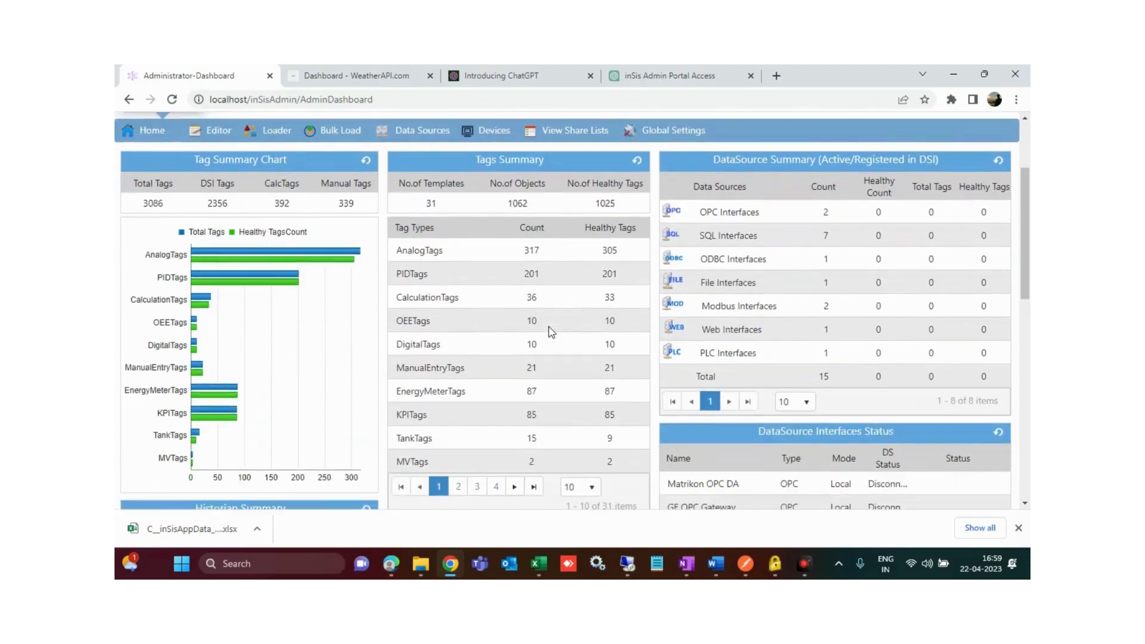
{"action": "scroll", "coordinate": [548, 327], "scroll_direction": "down", "scroll_amount": 4}
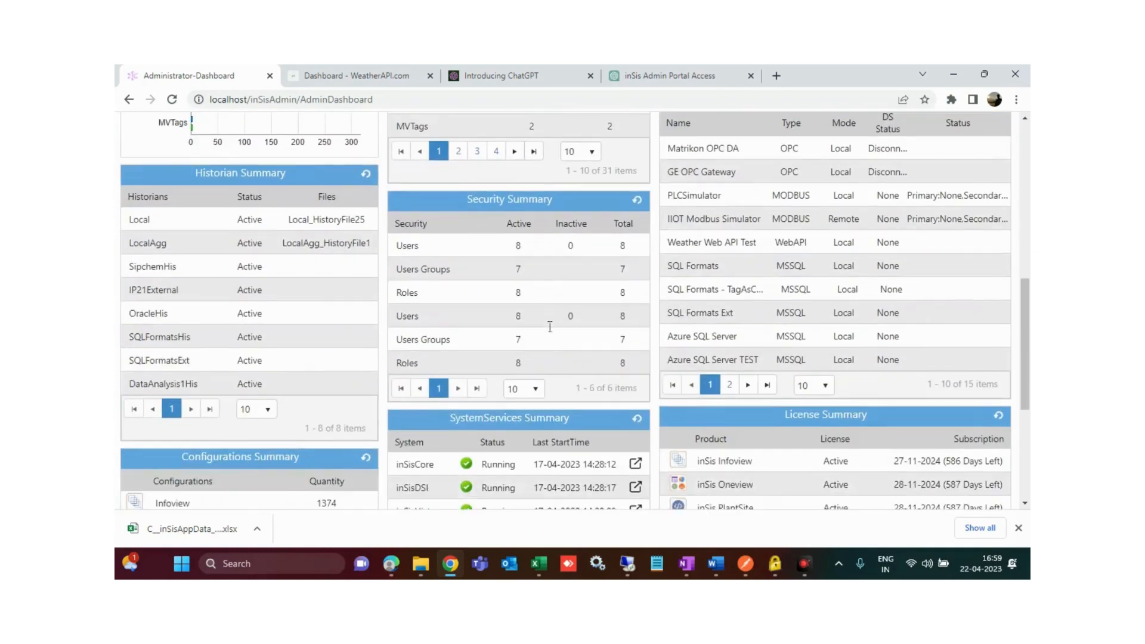
{"action": "scroll", "coordinate": [549, 326], "scroll_direction": "down", "scroll_amount": 2}
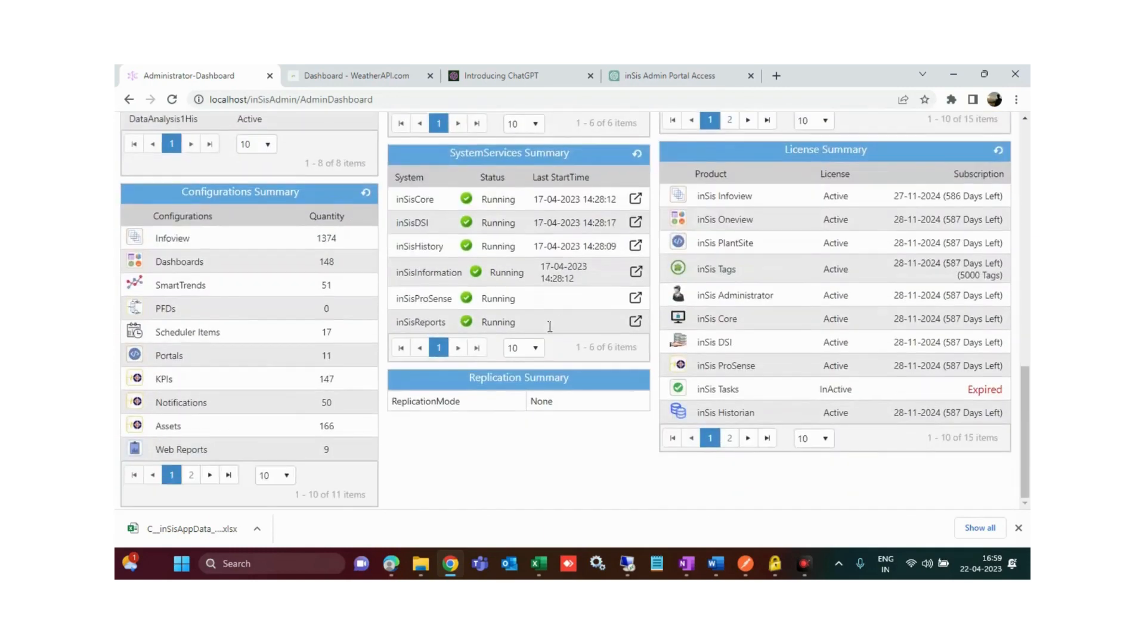
{"action": "scroll", "coordinate": [549, 326], "scroll_direction": "up", "scroll_amount": 12}
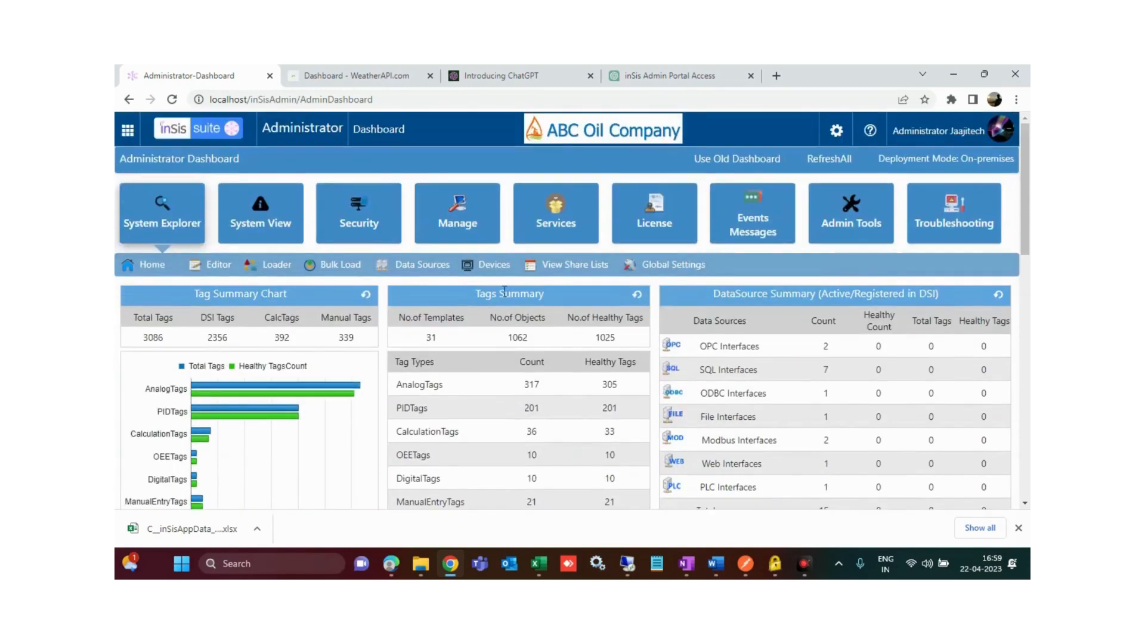
{"action": "left_click", "coordinate": [408, 265]}
{"action": "scroll", "coordinate": [381, 280], "scroll_direction": "down", "scroll_amount": 5}
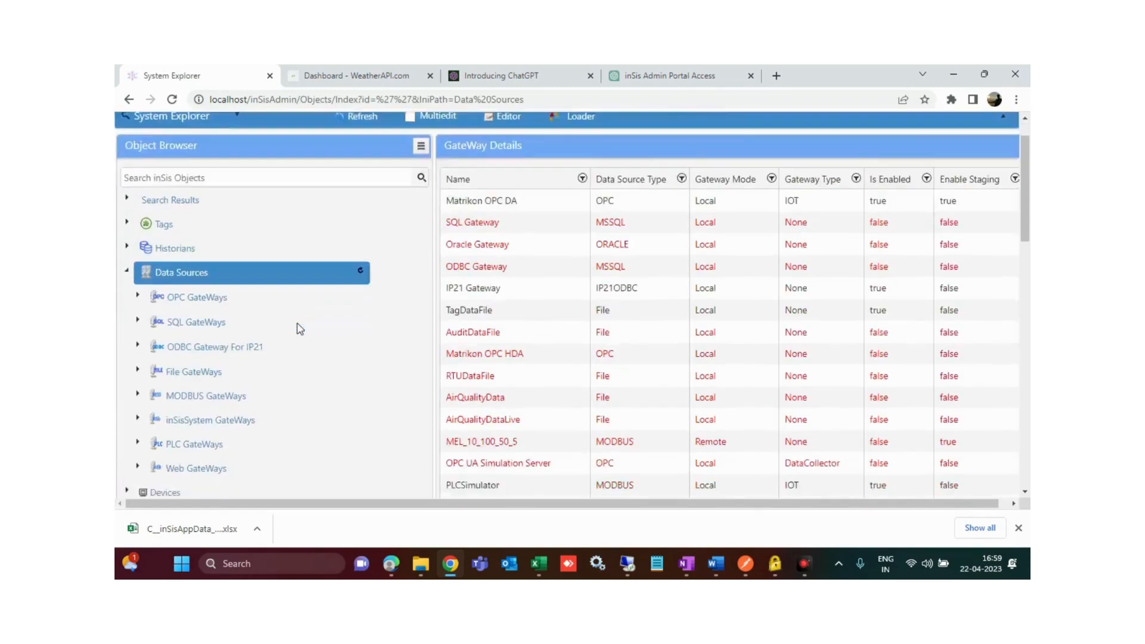
Select Web GateWays under Data Sources and start a new web gateway
{"action": "left_click", "coordinate": [203, 244]}
{"action": "scroll", "coordinate": [288, 233], "scroll_direction": "up", "scroll_amount": 2}
{"action": "scroll", "coordinate": [288, 234], "scroll_direction": "up", "scroll_amount": 3}
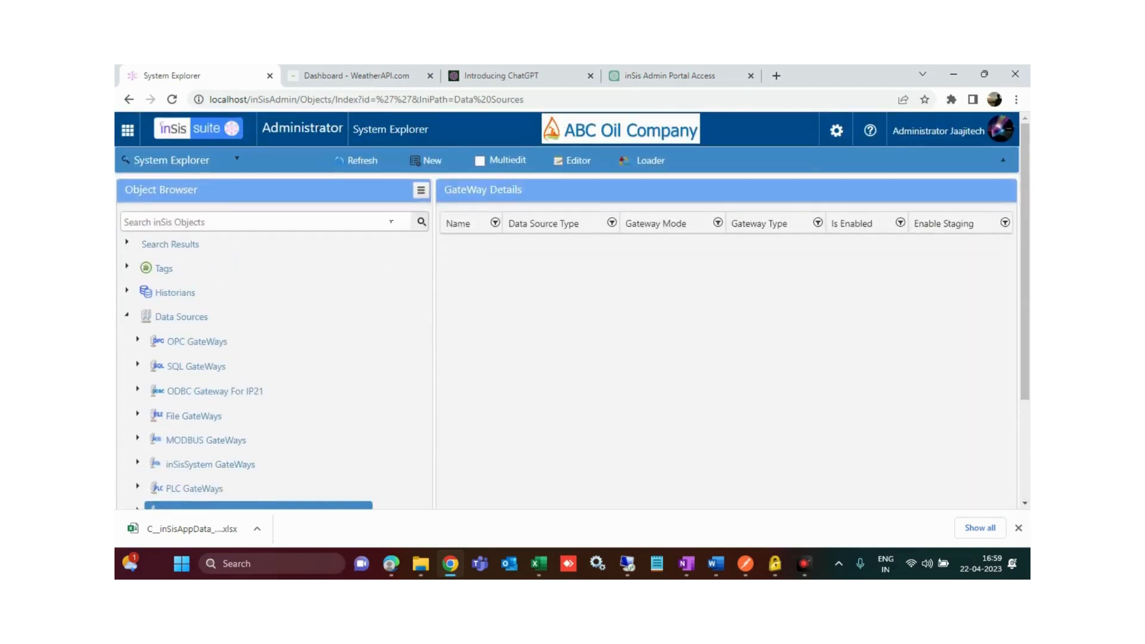
{"action": "left_click", "coordinate": [430, 159]}
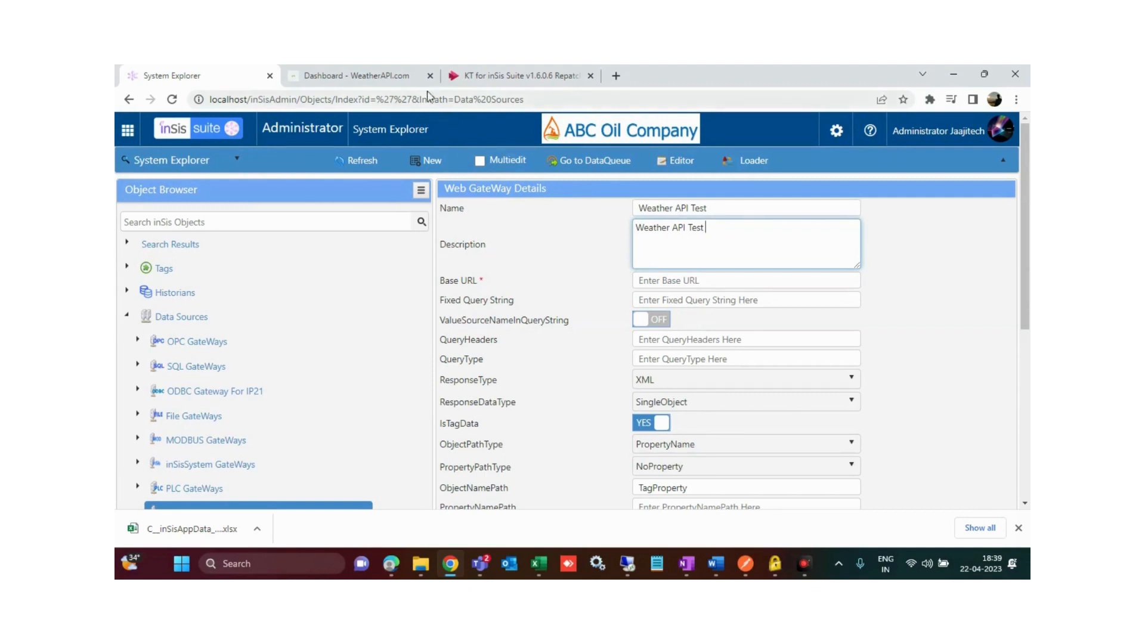
Copy the API key from the WeatherAPI.com dashboard and paste it into the API Explorer's key field
{"action": "left_click", "coordinate": [356, 75]}
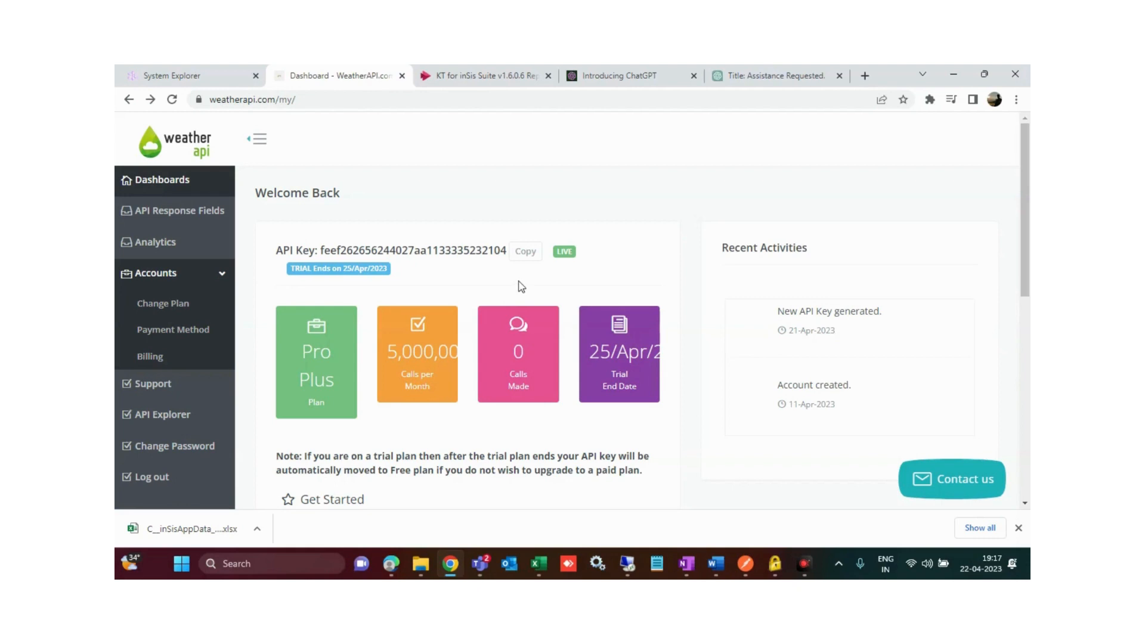
{"action": "left_click", "coordinate": [525, 251]}
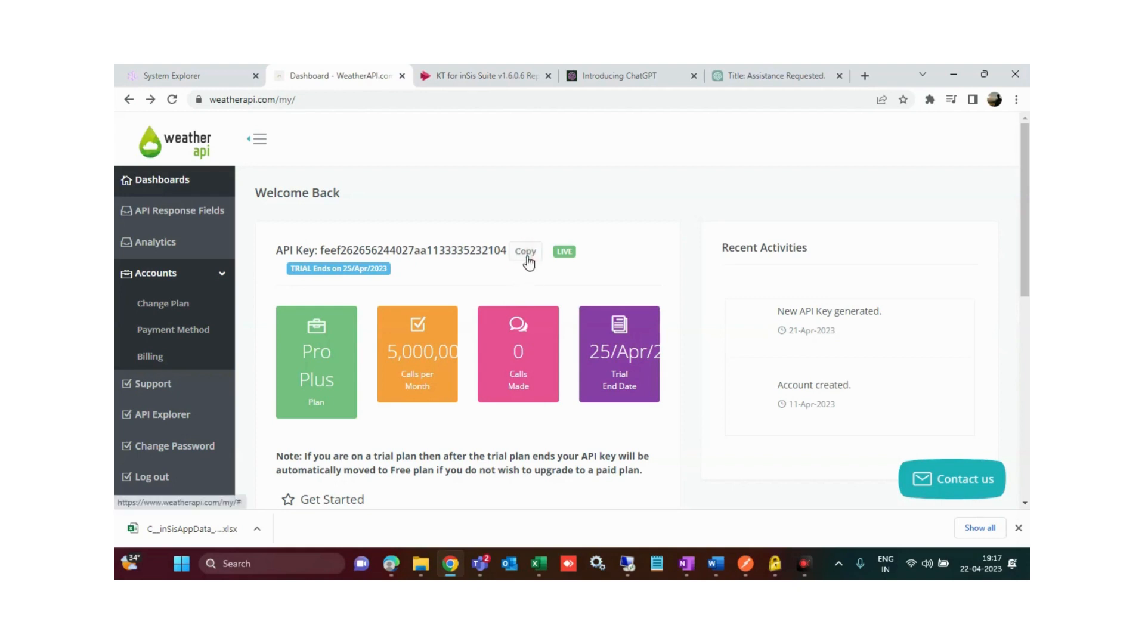
{"action": "left_click", "coordinate": [157, 413]}
{"action": "left_click", "coordinate": [358, 342]}
{"action": "key", "text": "ctrl+v"}
Show the API Explorer's response for the Current weather call
{"action": "scroll", "coordinate": [365, 343], "scroll_direction": "down", "scroll_amount": 10}
{"action": "scroll", "coordinate": [357, 357], "scroll_direction": "down", "scroll_amount": 1}
{"action": "left_click", "coordinate": [292, 389]}
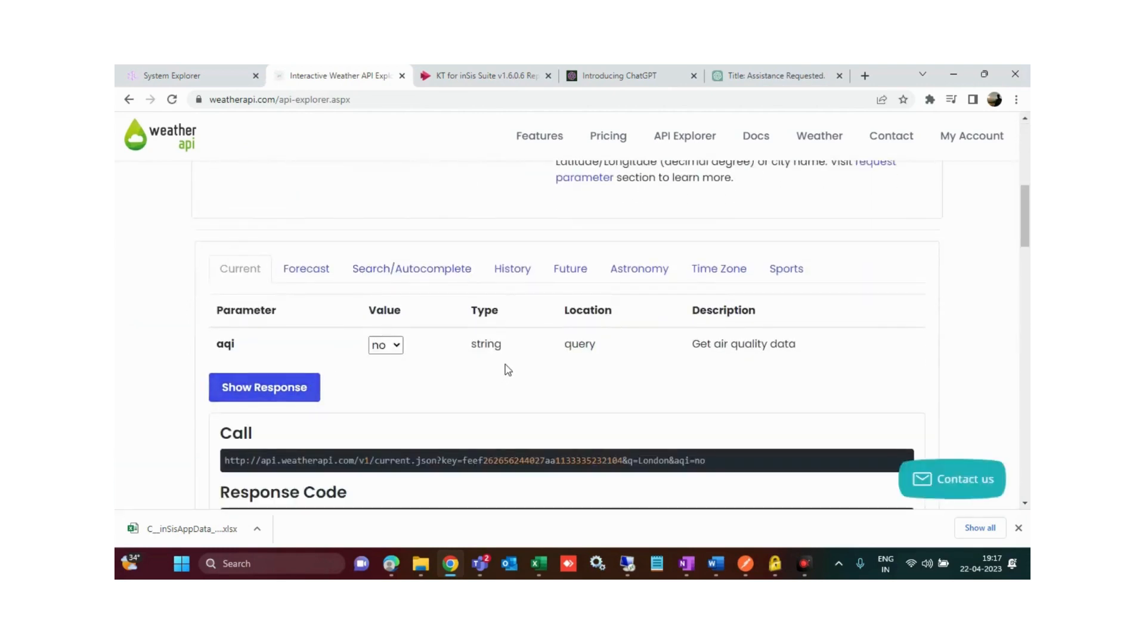
Copy the generated call URL, including the API key, and paste it as the GET request's URL in Postman
{"action": "scroll", "coordinate": [507, 370], "scroll_direction": "down", "scroll_amount": 1}
{"action": "triple_click", "coordinate": [510, 388]}
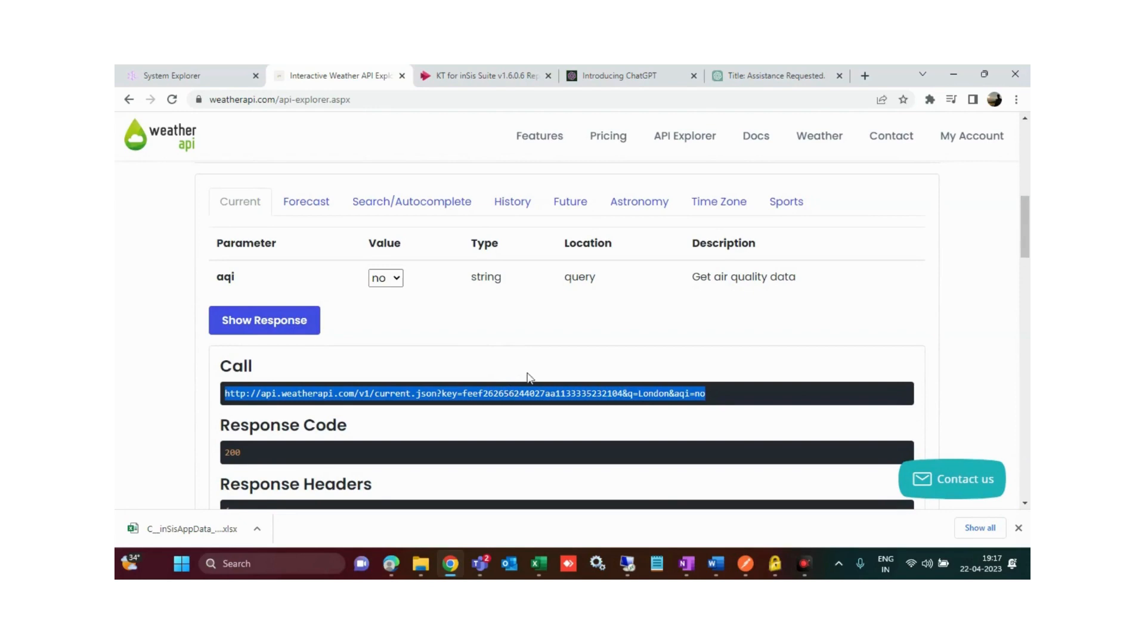
{"action": "left_click", "coordinate": [745, 563]}
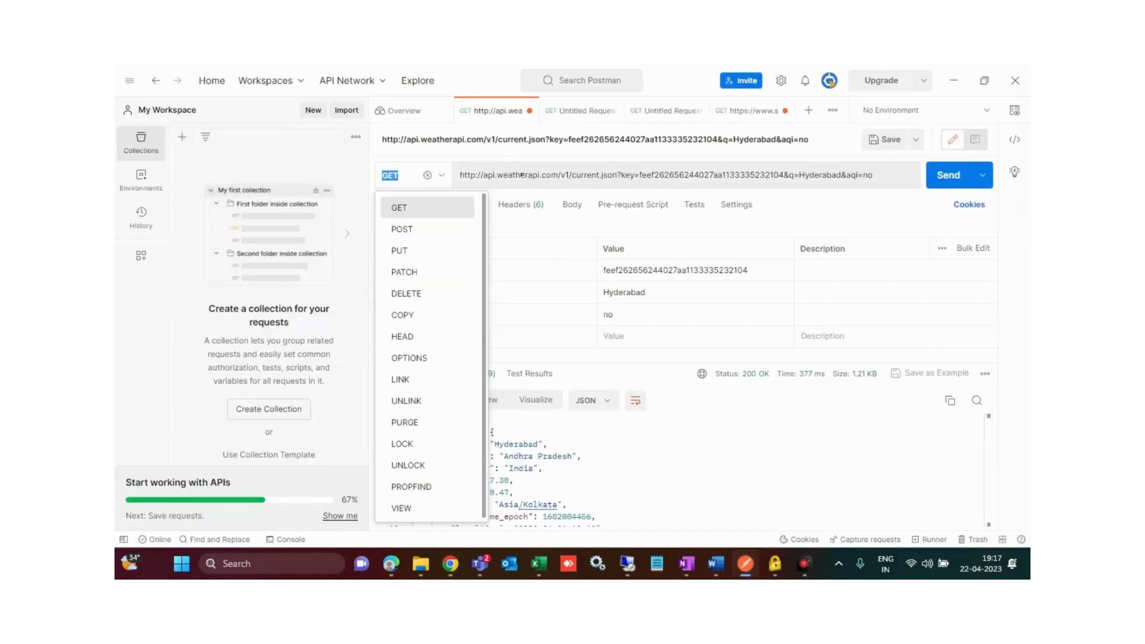
{"action": "left_click", "coordinate": [522, 175]}
{"action": "key", "text": "ctrl+a"}
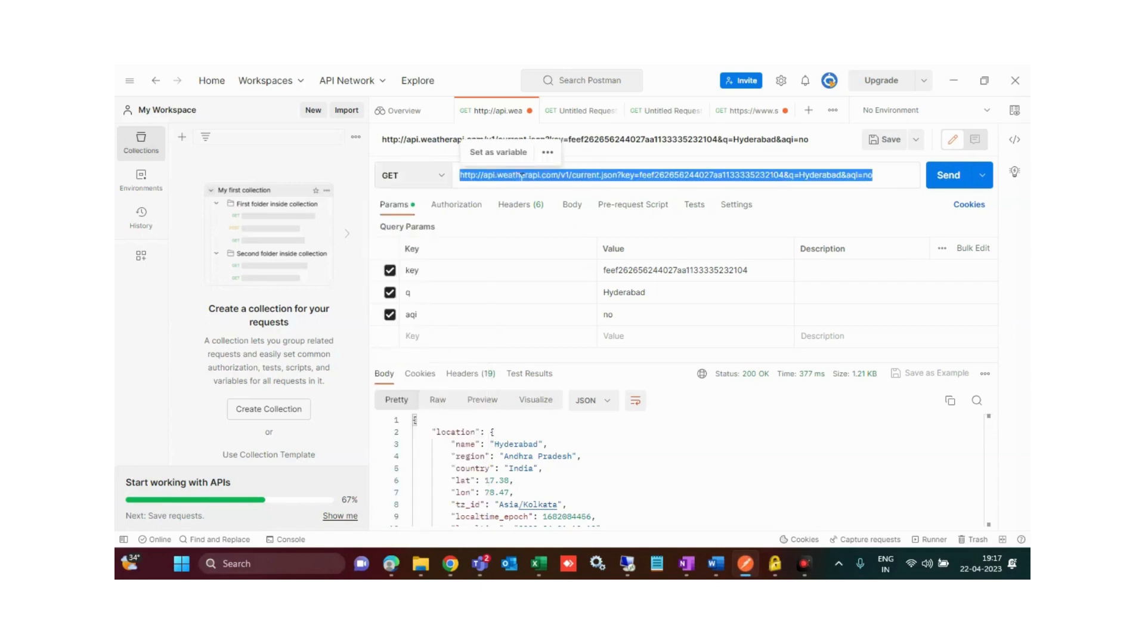
{"action": "key", "text": "ctrl+v"}
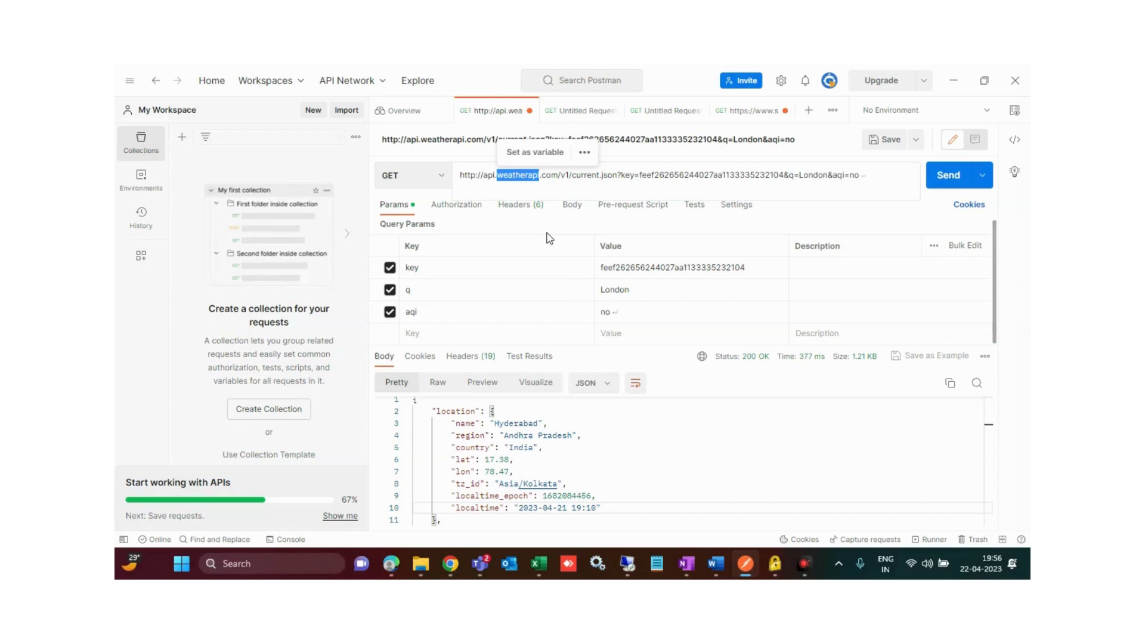
Select the query portion of the request URL, from v1 through aqi=no, and send the GET request for London
{"action": "left_click", "coordinate": [577, 177]}
{"action": "left_click_drag", "start_coordinate": [573, 174], "coordinate": [860, 177]}
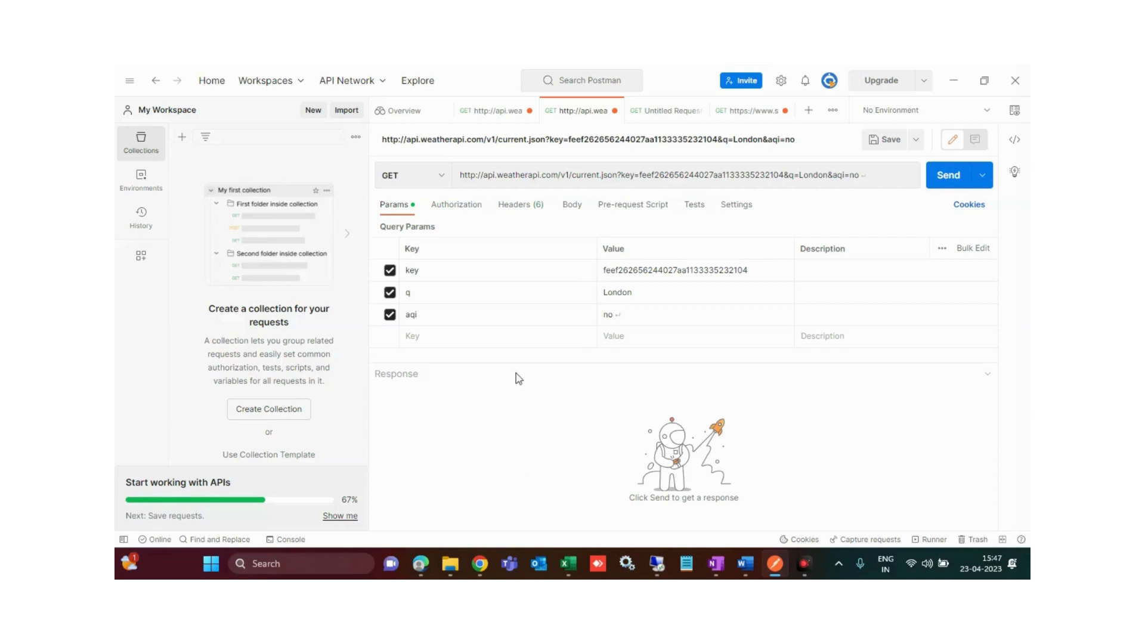
{"action": "left_click", "coordinate": [938, 179]}
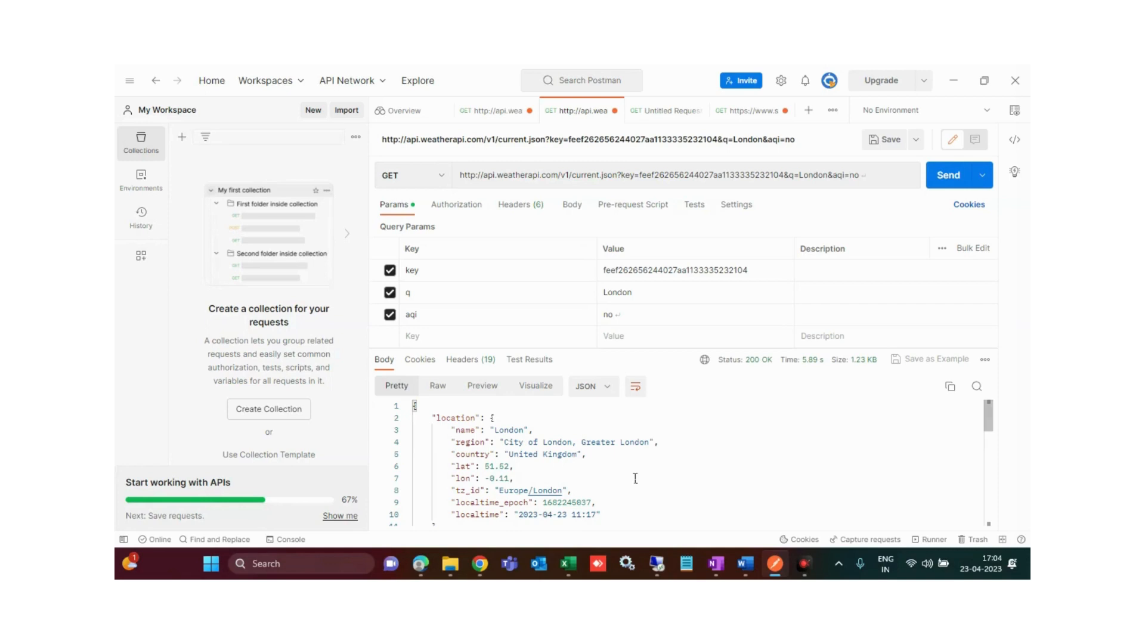
Switch to System Explorer in Chrome and review the Weather API Test gateway's Base URL, Fixed Query String and ResponseType
{"action": "mouse_move", "coordinate": [479, 574]}
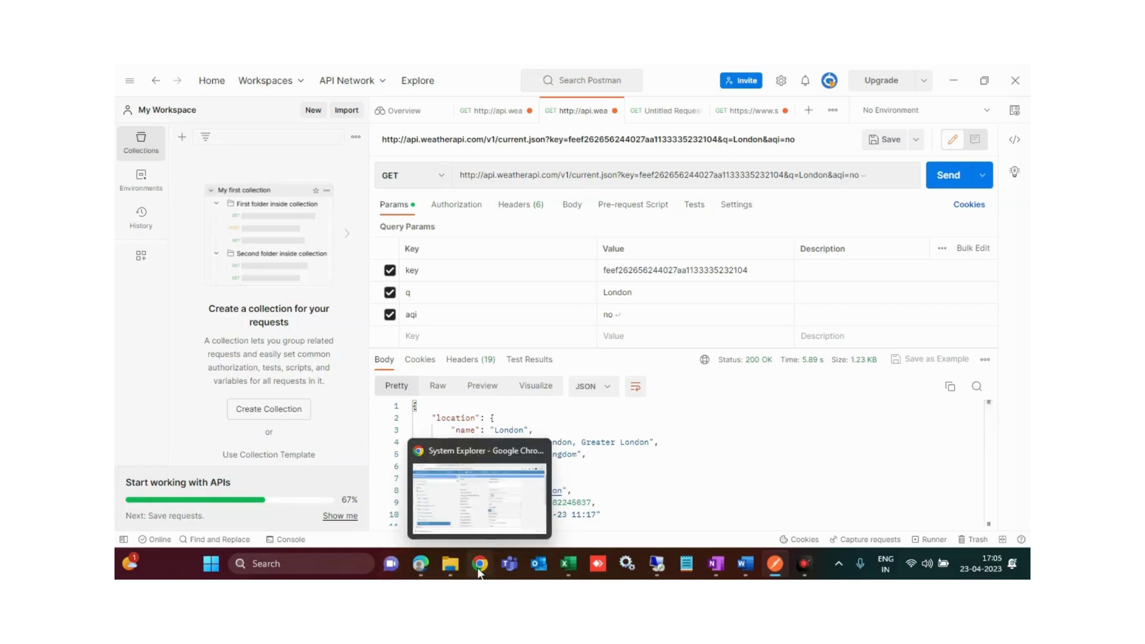
{"action": "left_click", "coordinate": [469, 521]}
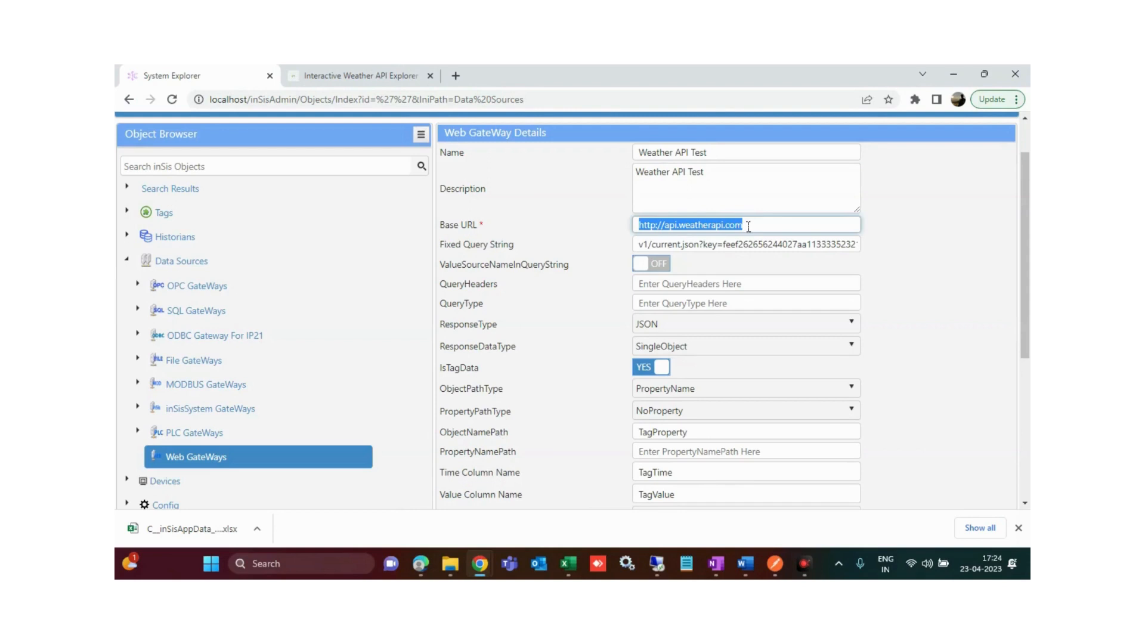
{"action": "triple_click", "coordinate": [750, 242]}
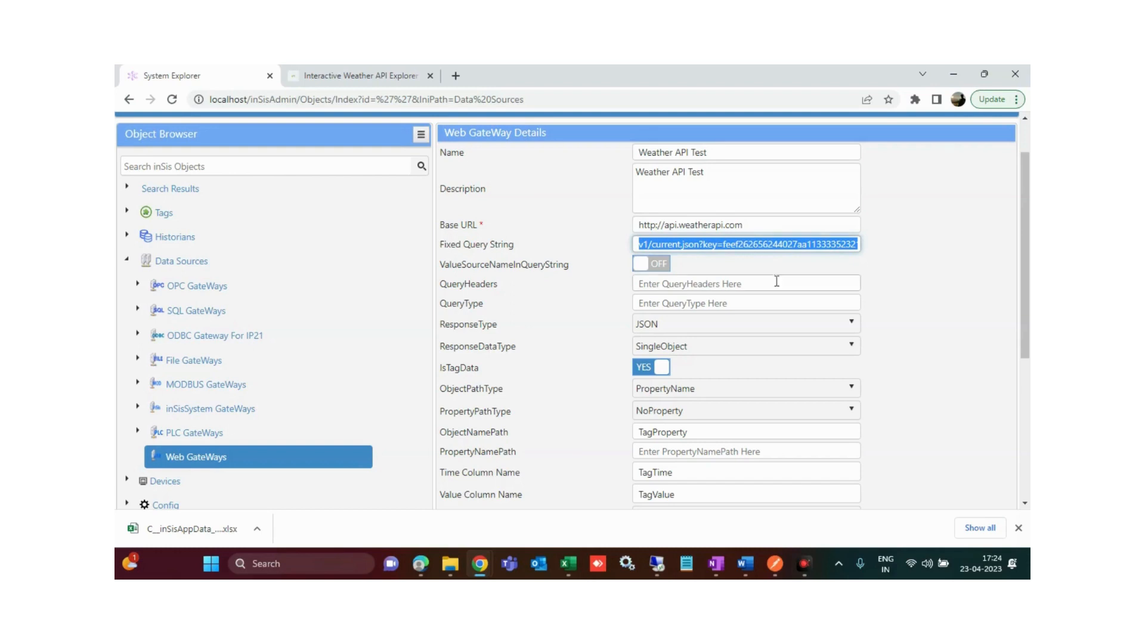
{"action": "left_click", "coordinate": [776, 331]}
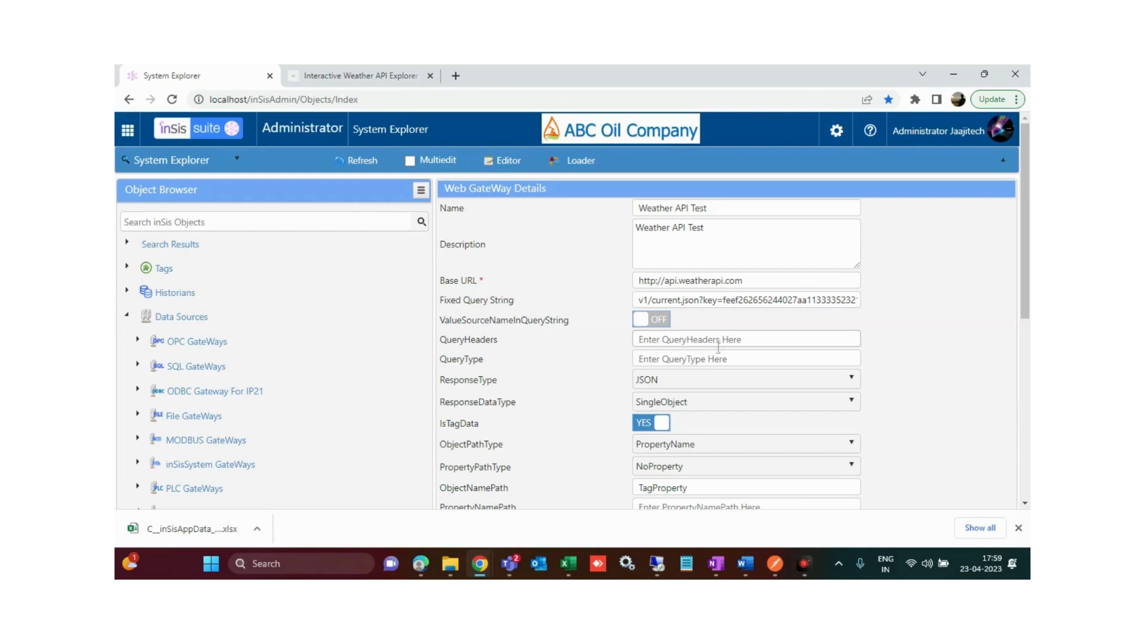
Check the response fields in Postman and test the Weather API Test gateway with the tag current.temp_c
{"action": "scroll", "coordinate": [718, 346], "scroll_direction": "down", "scroll_amount": 3}
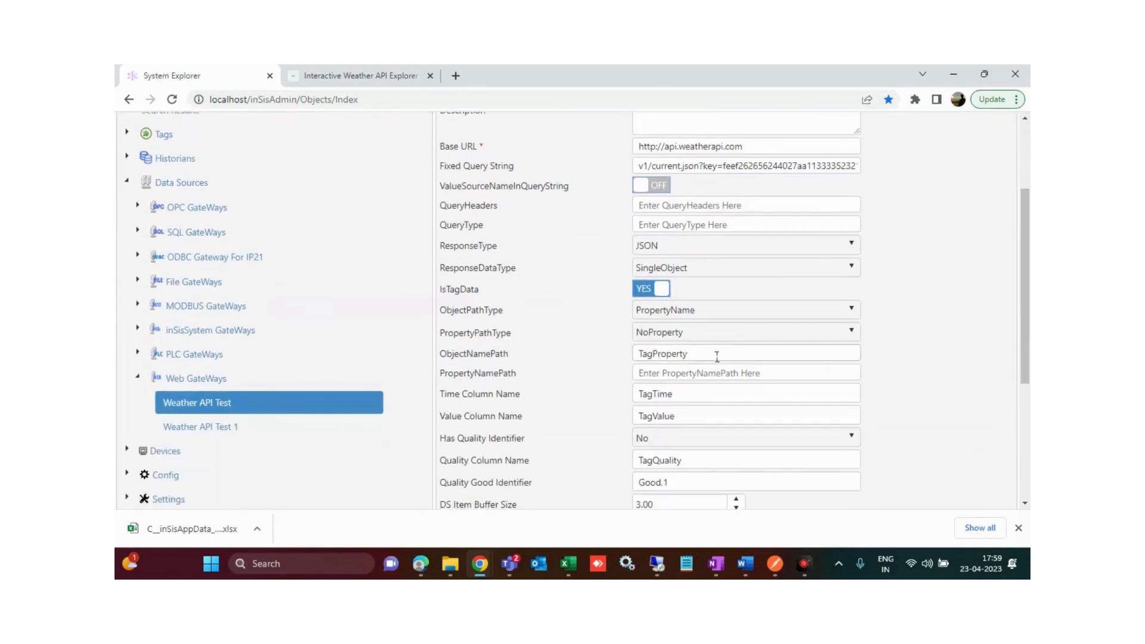
{"action": "scroll", "coordinate": [715, 356], "scroll_direction": "down", "scroll_amount": 1}
{"action": "scroll", "coordinate": [716, 357], "scroll_direction": "down", "scroll_amount": 1}
{"action": "scroll", "coordinate": [717, 356], "scroll_direction": "down", "scroll_amount": 2}
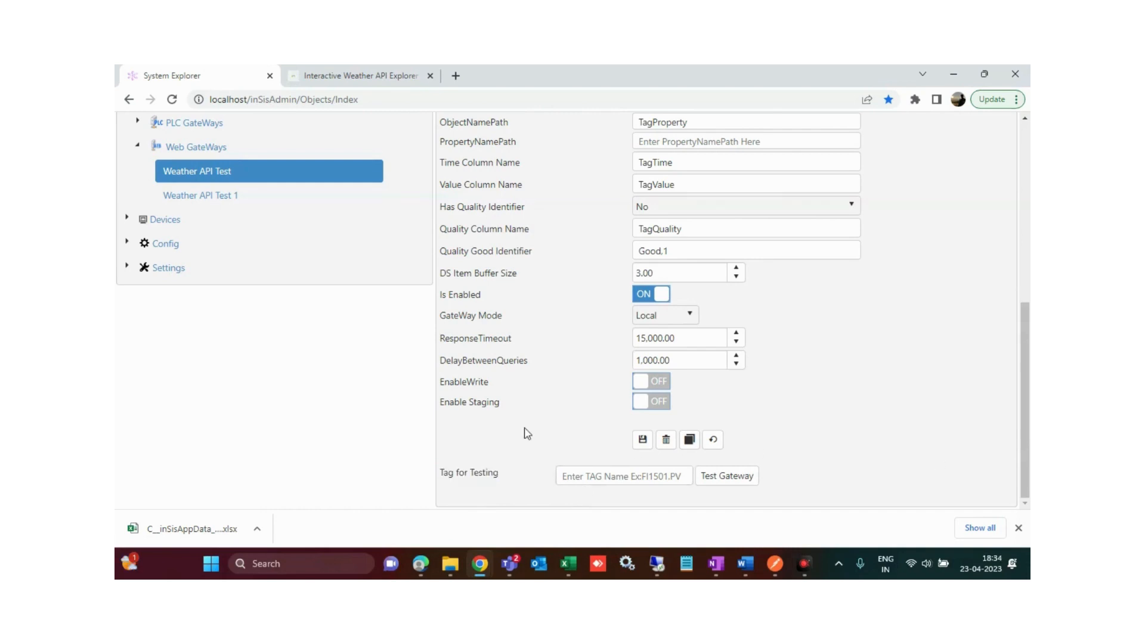
{"action": "left_click", "coordinate": [773, 571]}
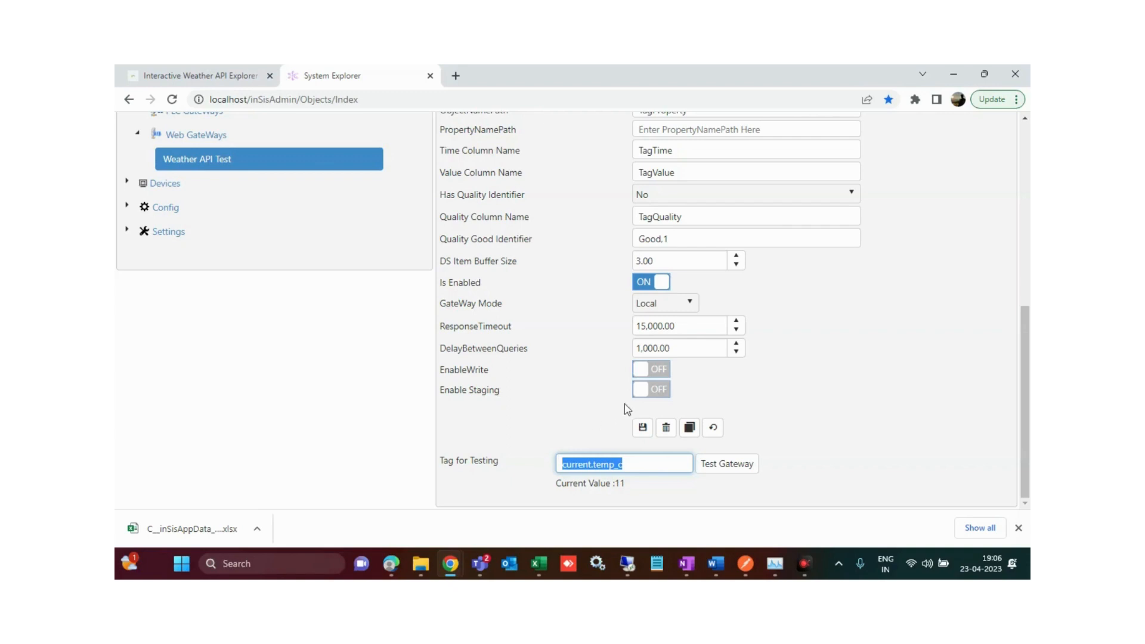
{"action": "left_click", "coordinate": [723, 466]}
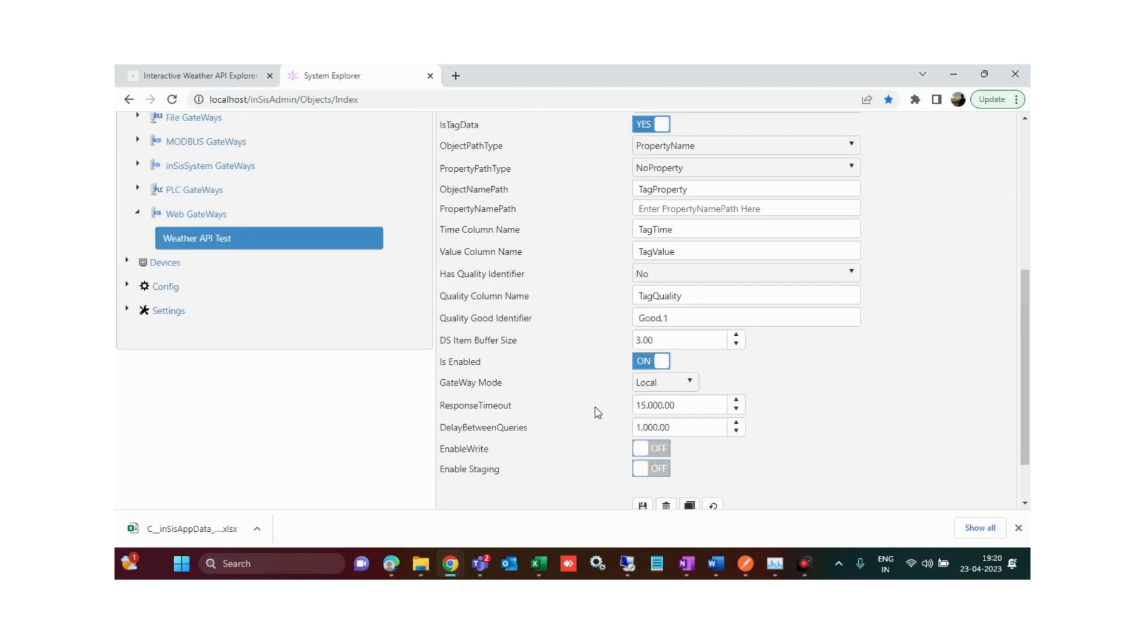
Open the Weather_API_Tags group under Tags and choose Weather API Test as the tag's PCSValueField ValueGateWayID
{"action": "scroll", "coordinate": [596, 411], "scroll_direction": "up", "scroll_amount": 5}
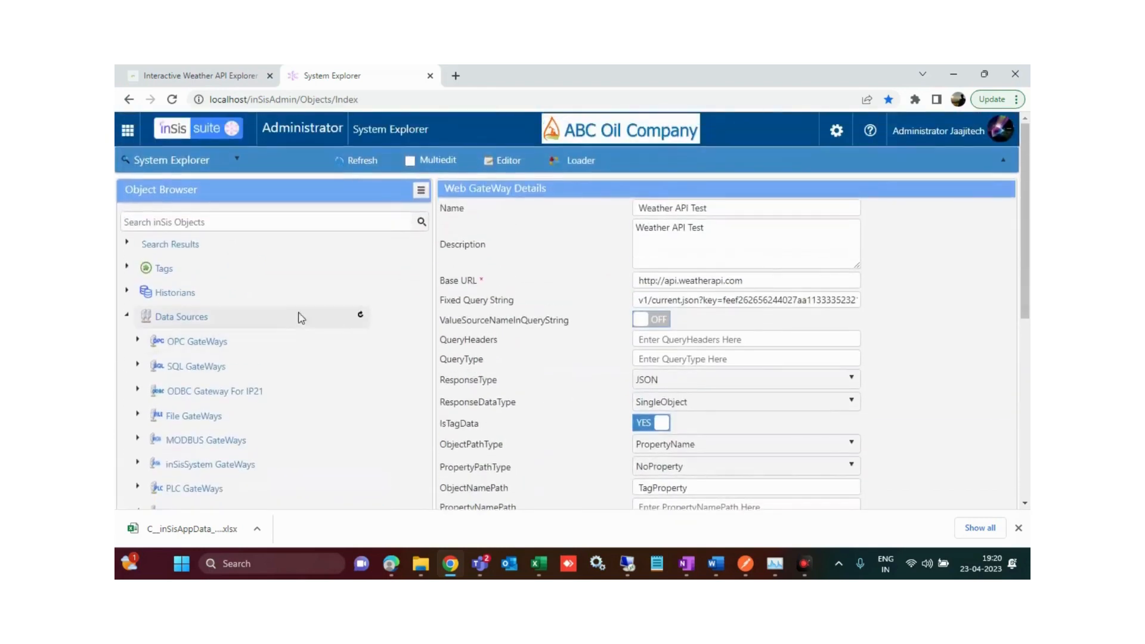
{"action": "left_click", "coordinate": [127, 267]}
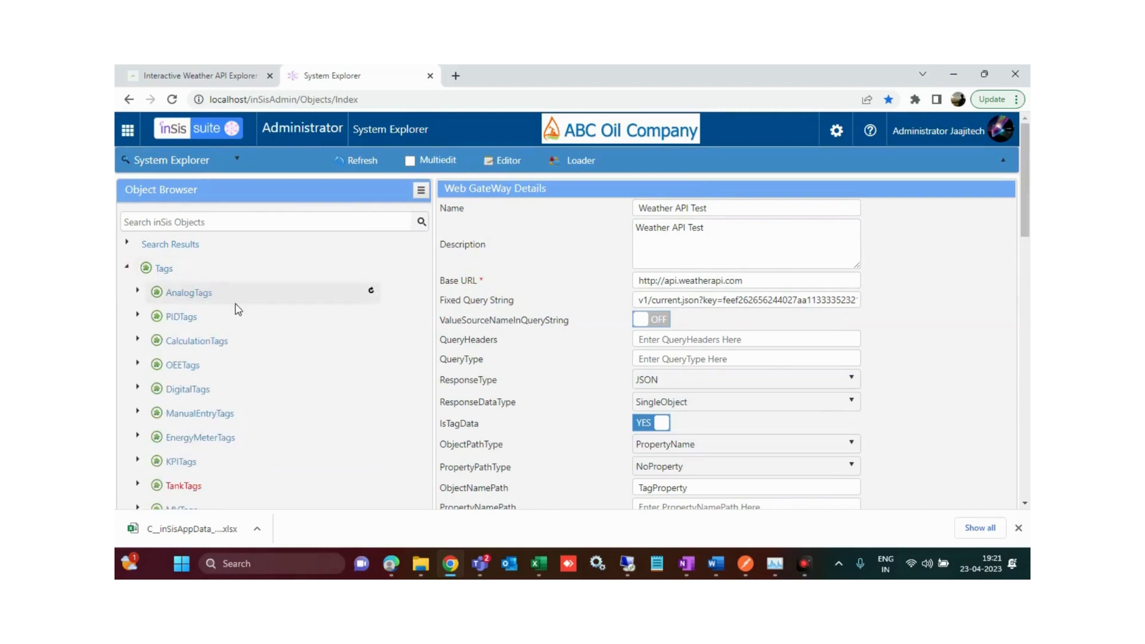
{"action": "scroll", "coordinate": [237, 307], "scroll_direction": "down", "scroll_amount": 10}
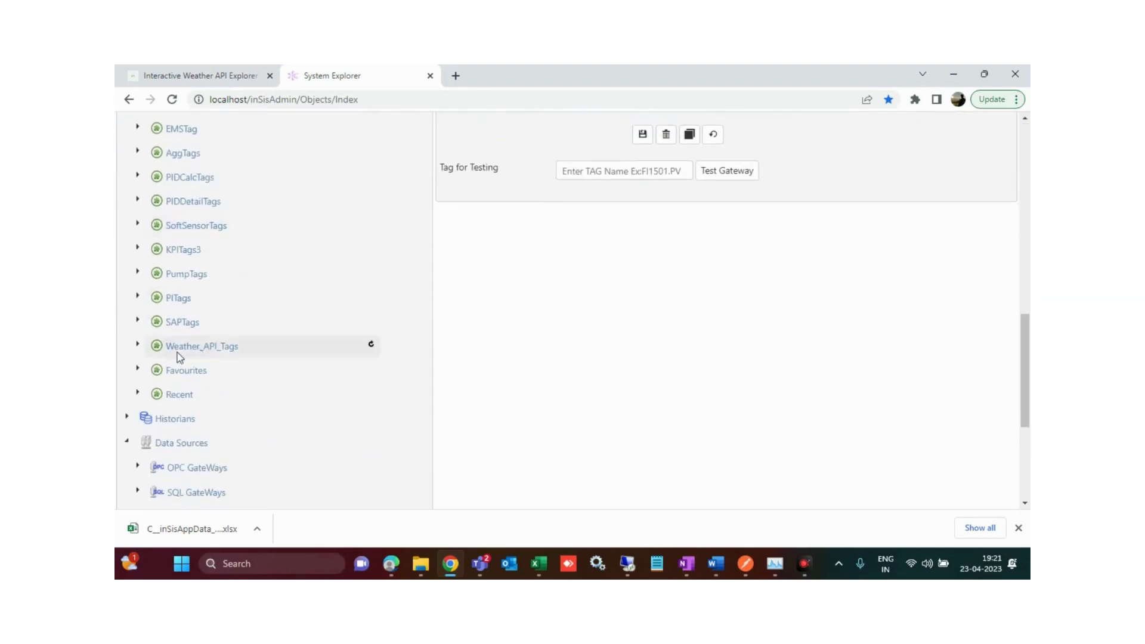
{"action": "left_click", "coordinate": [167, 347]}
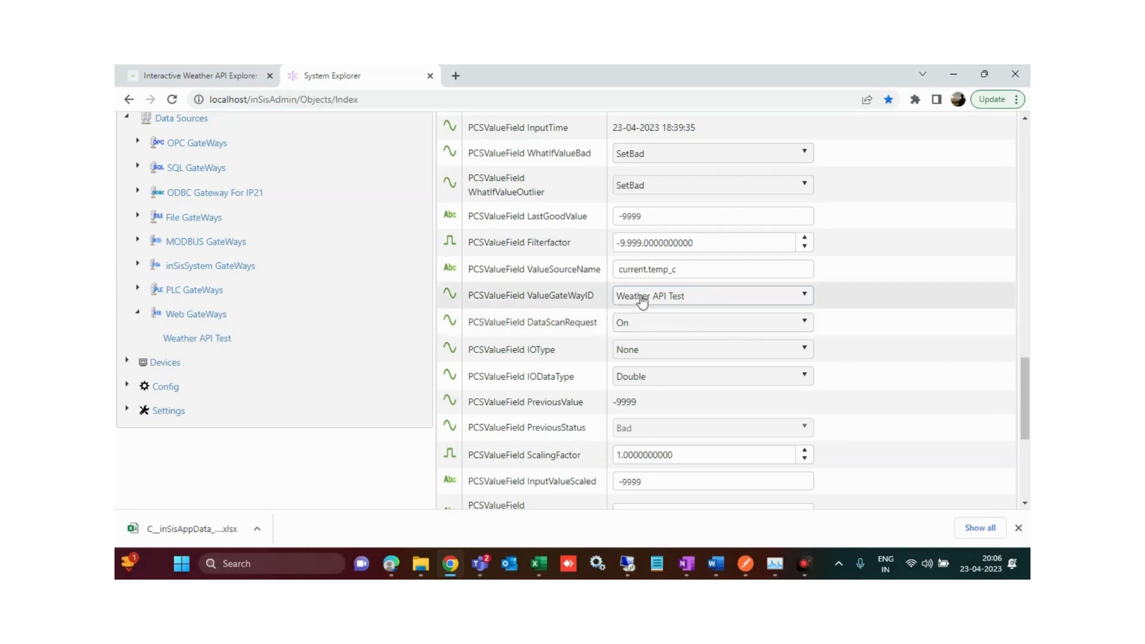
{"action": "left_click", "coordinate": [679, 296]}
{"action": "left_click", "coordinate": [678, 434]}
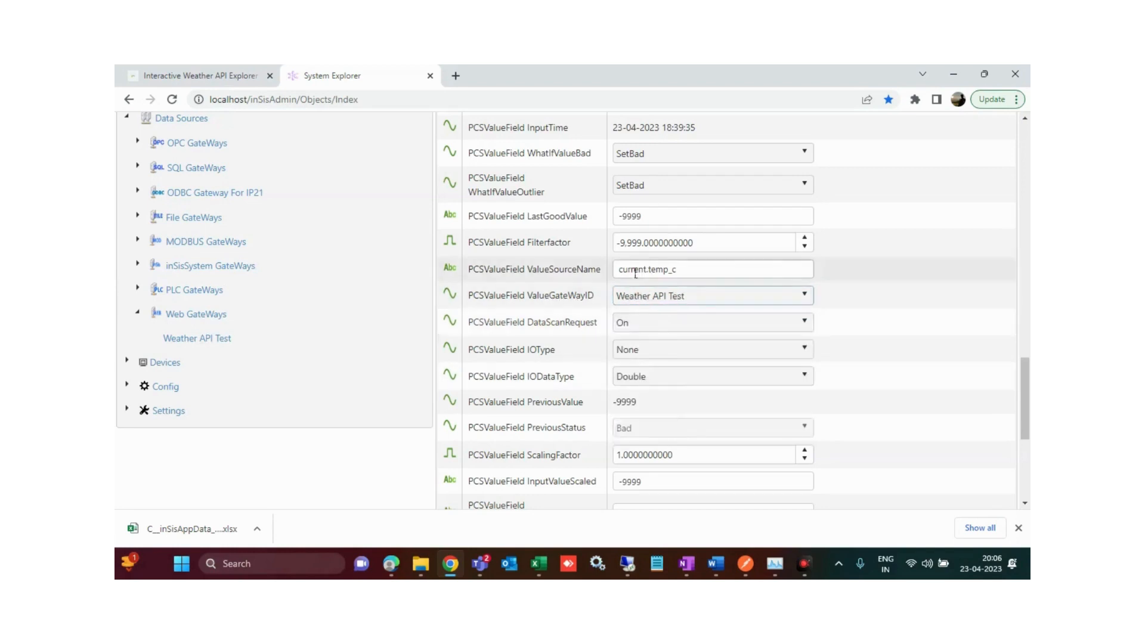